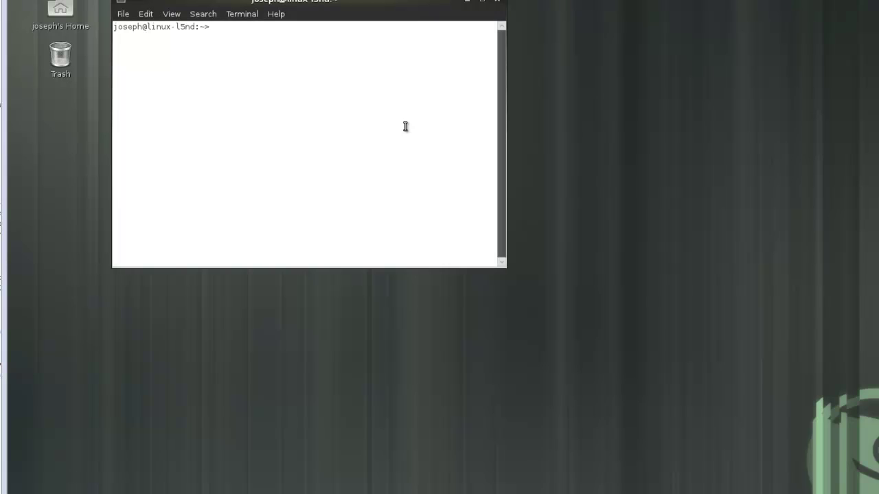
Switch to the root account with su - and the root password
text(su -)
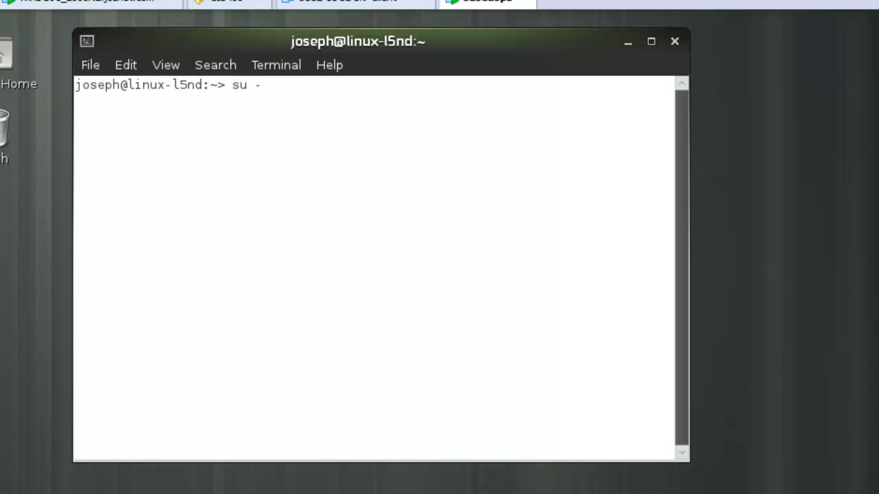
key(Return)
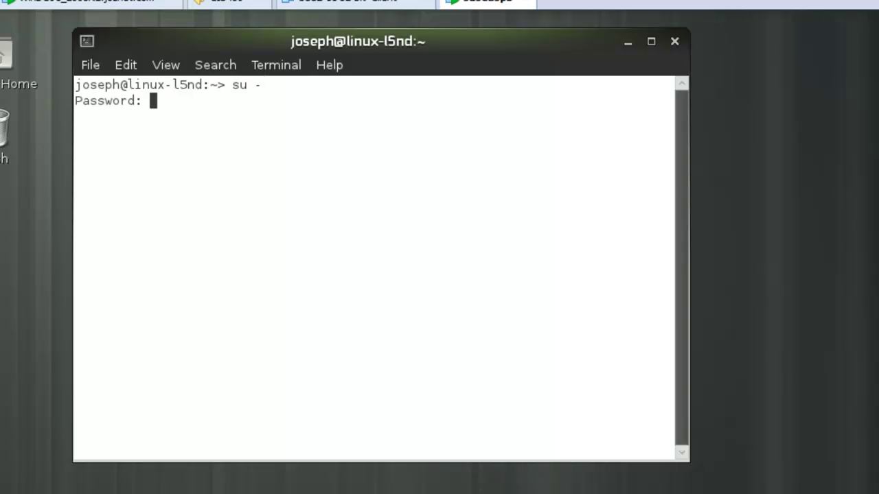
key(Return)
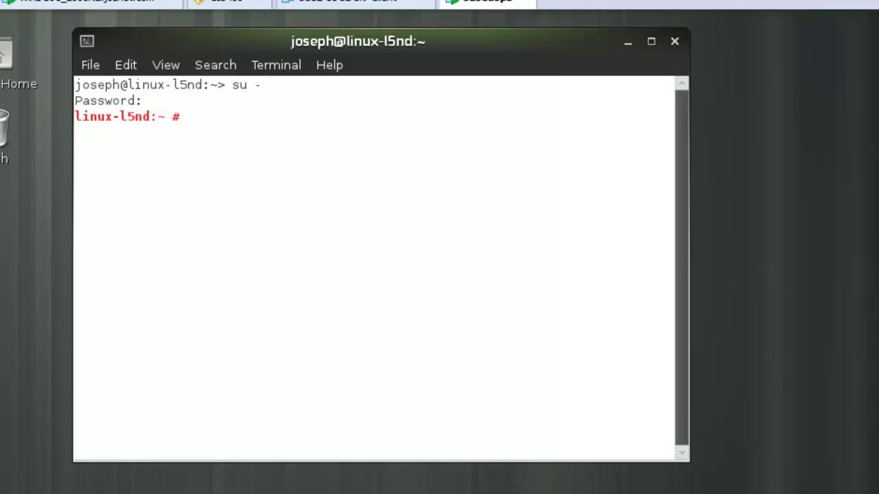
Run yast2 --install for apache2, nano, mod_mono, xsp, apache2-mod_mono and mono-complete
text(yast2 --install apache2 nano mod_)
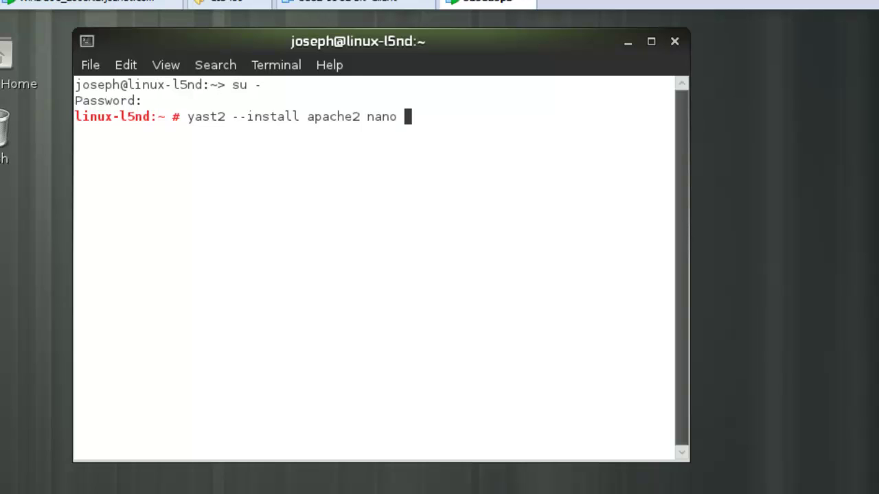
text(mon)
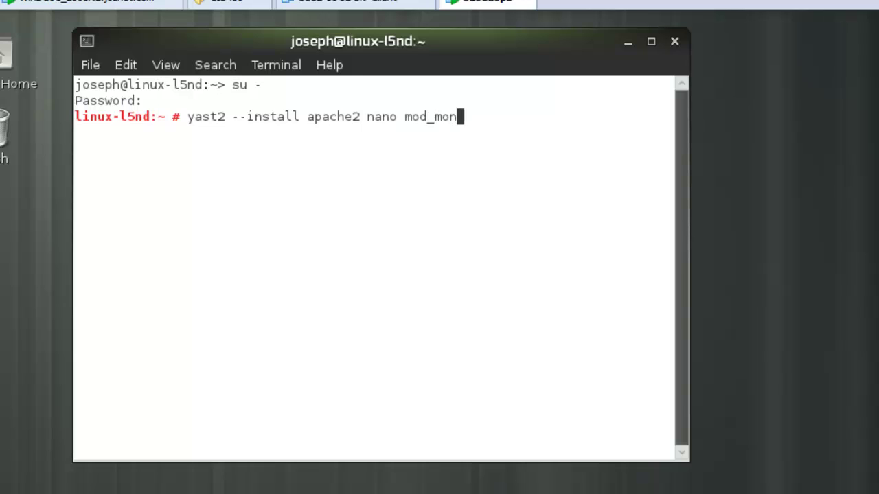
text(o xsp apache2)
text(-mod_))
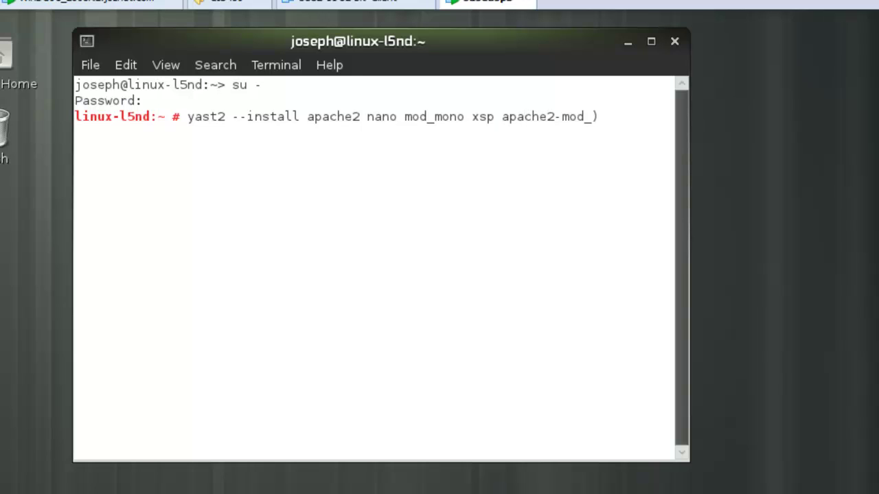
key(BackSpace)
text(mono mono-complete)
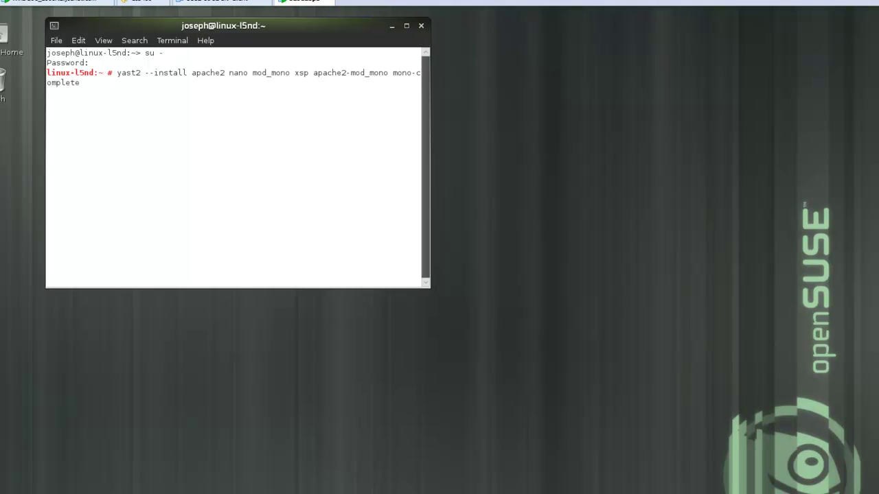
key(Return)
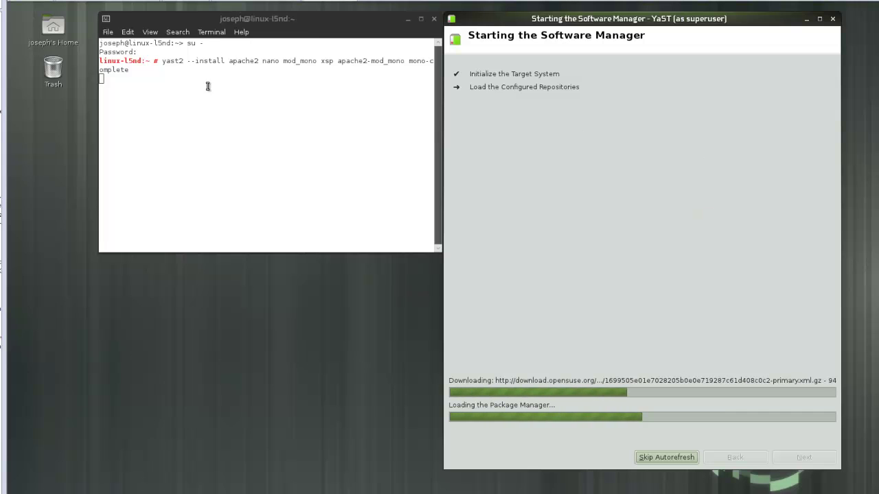
Open a second terminal tab while YaST downloads and installs the packages
click(207, 32)
mouse_move(173, 31)
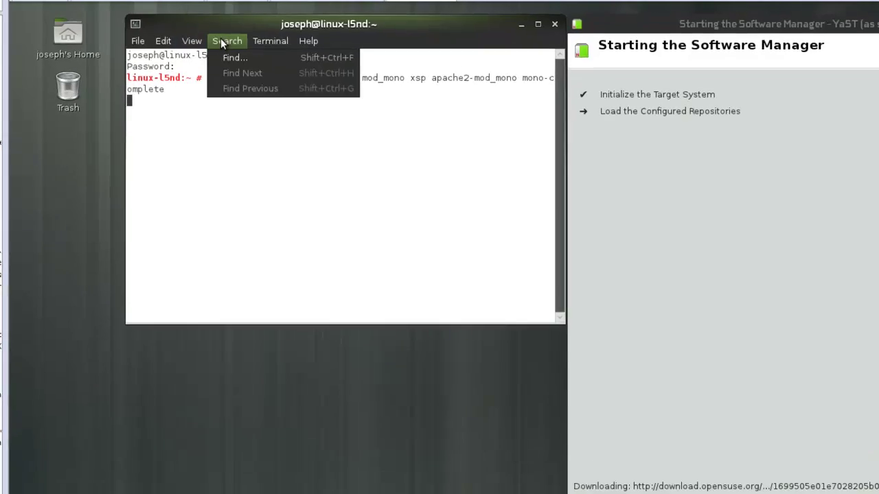
mouse_move(147, 38)
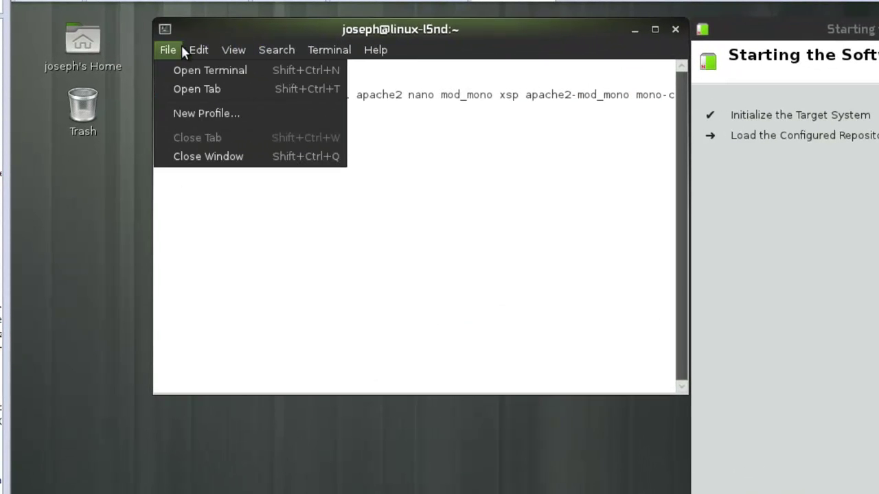
click(197, 90)
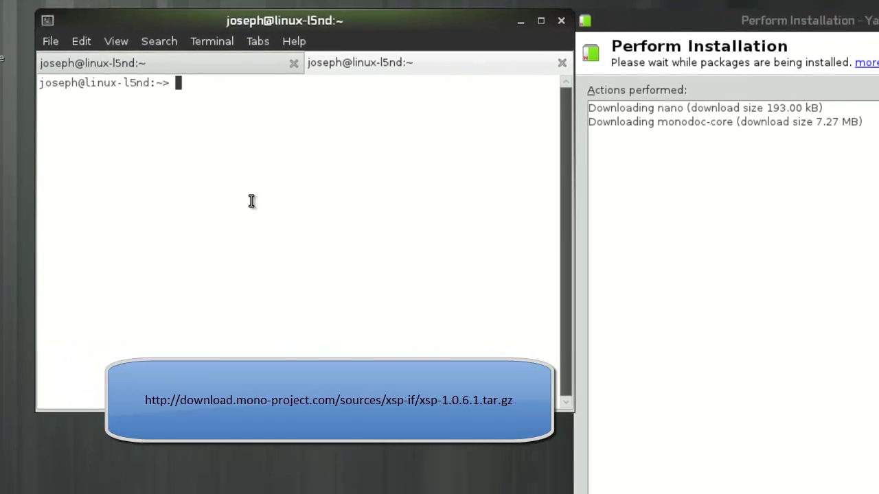
Become root in the new tab with su - and the root password
text(su -)
key(Return)
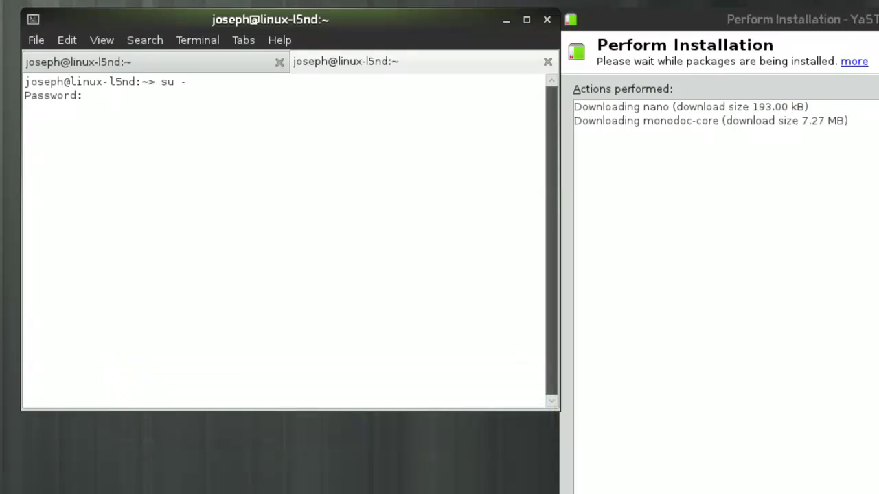
key(Return)
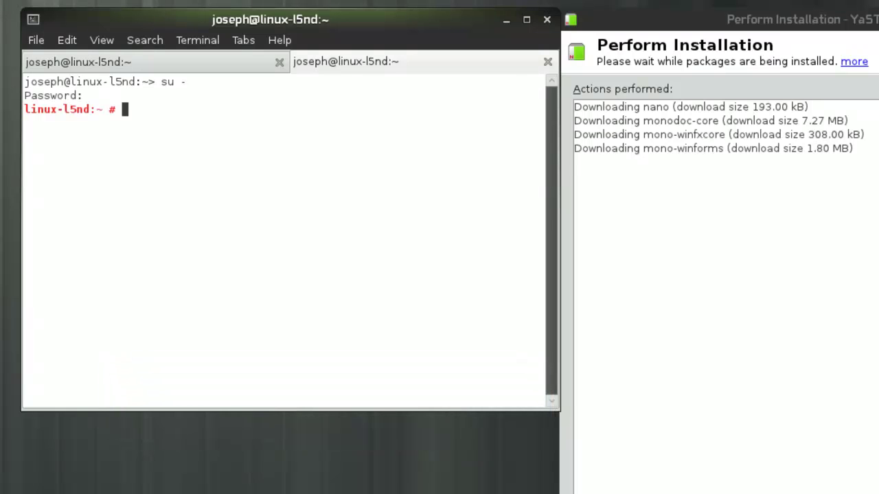
Download xsp-1.0.6.1.tar.gz with wget and the pasted URL, then begin a tar -xvf command
text(wget)
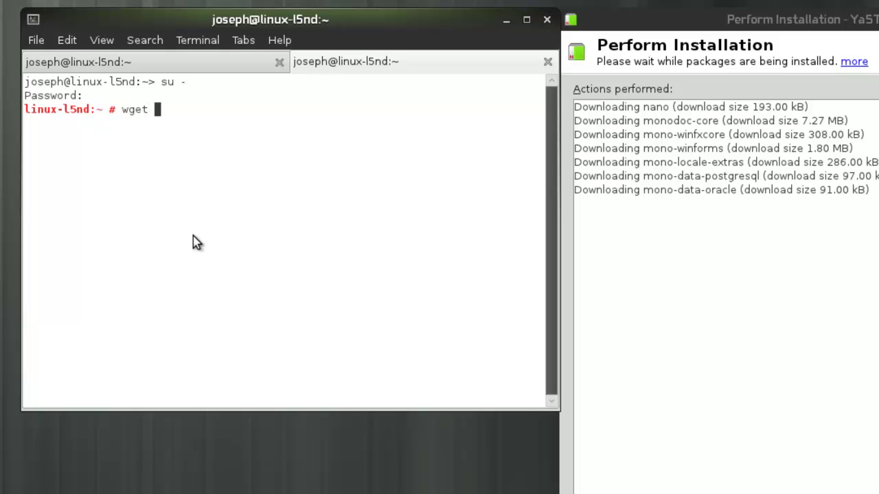
right_click(193, 236)
click(251, 329)
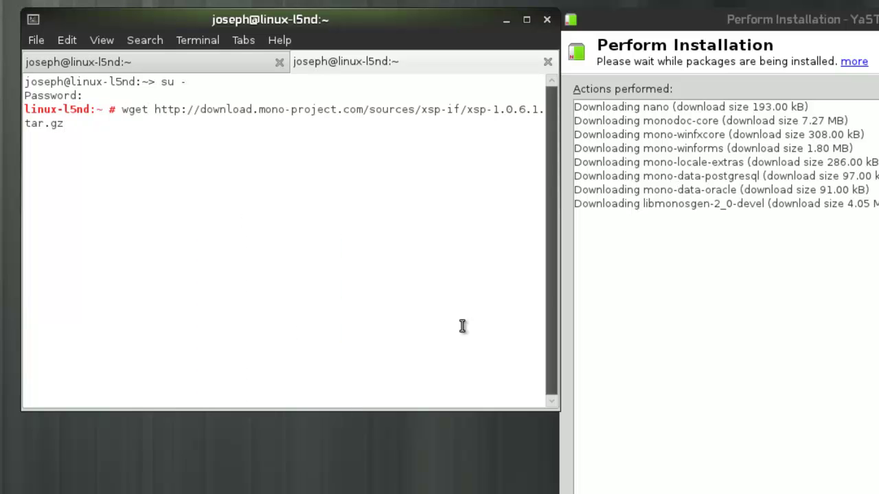
key(Return)
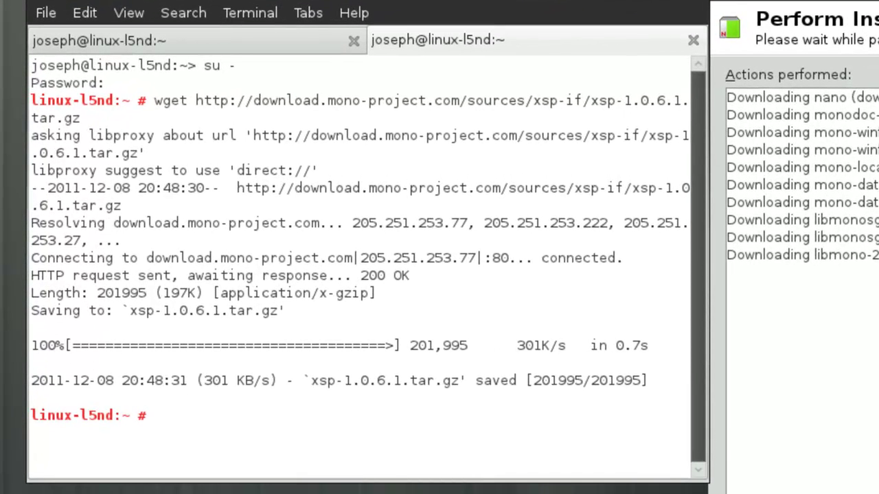
text(tar -xvf )
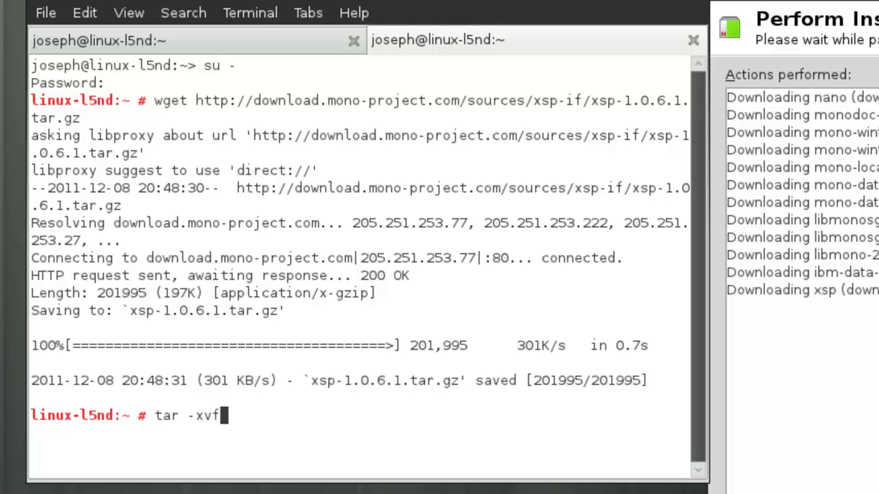
text(xsp)
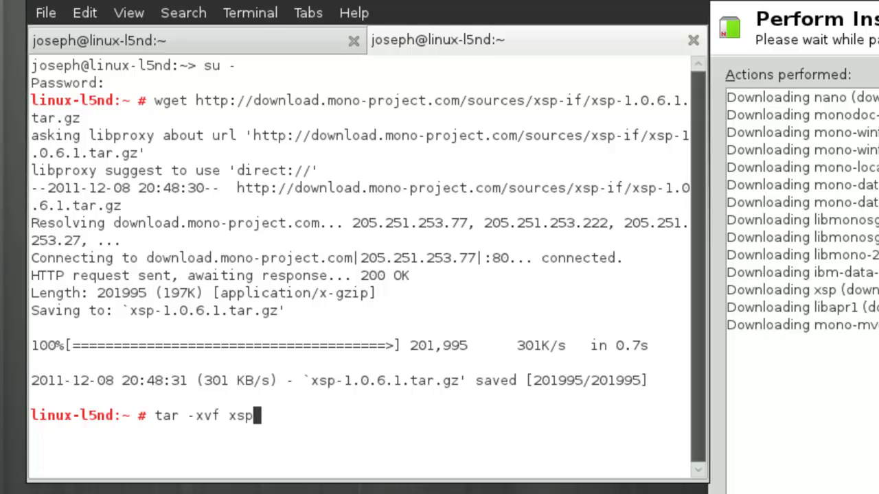
Extract xsp-1.0.6.1.tar.gz and change into the xsp-1.0.6.1 folder
key(Tab)
key(Return)
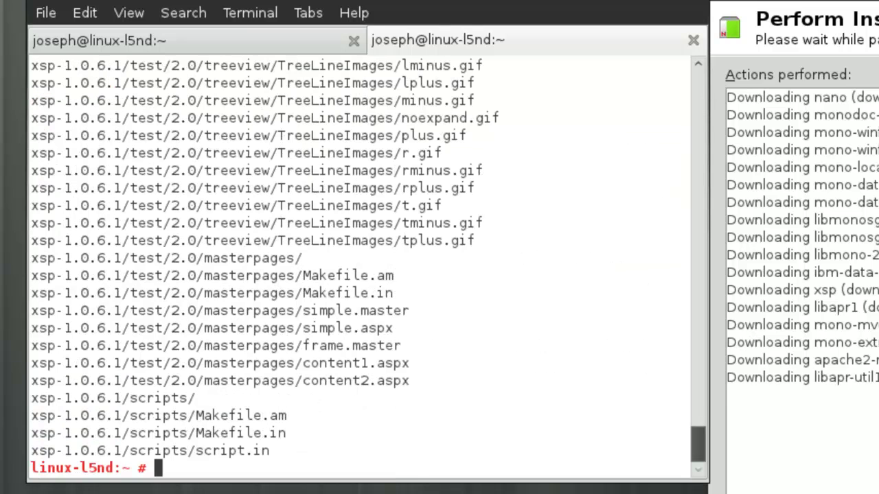
text(cd xs)
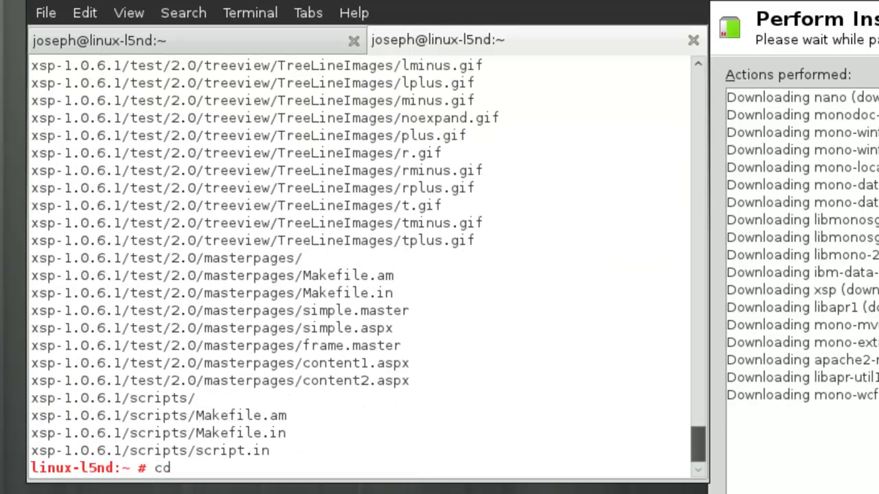
text(p)
key(Tab)
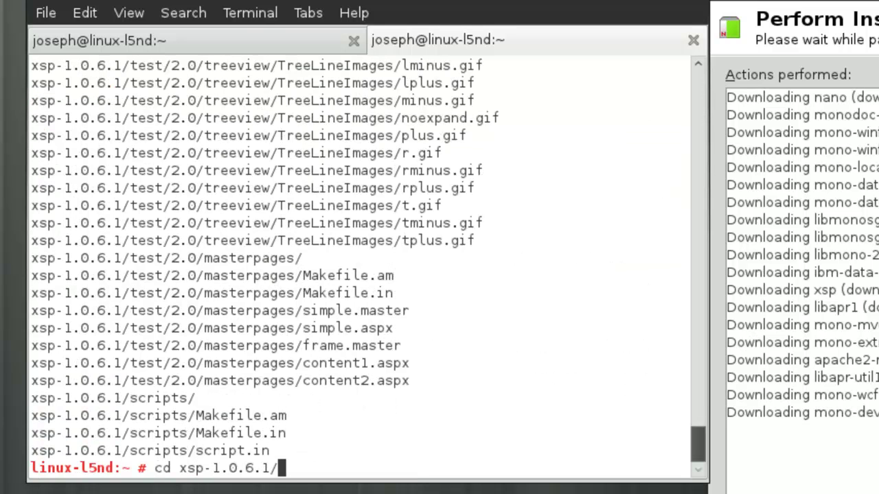
key(Return)
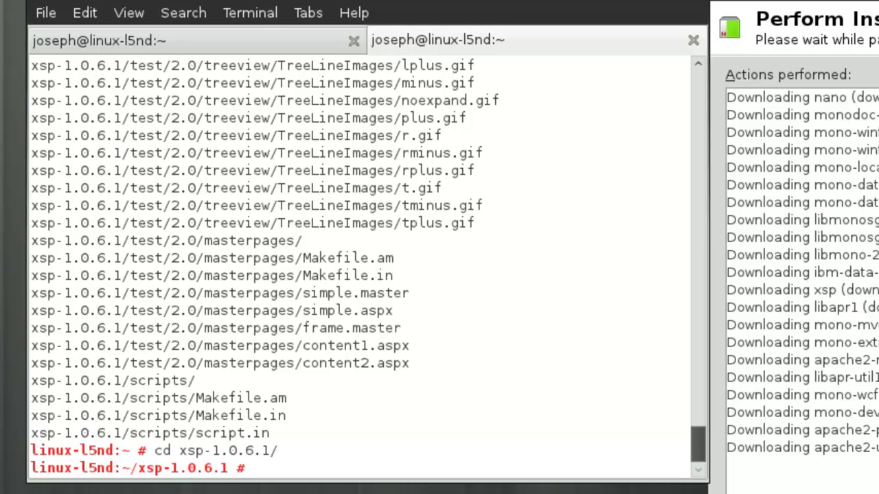
Build and install XSP with ./configure and make install
text(./confi)
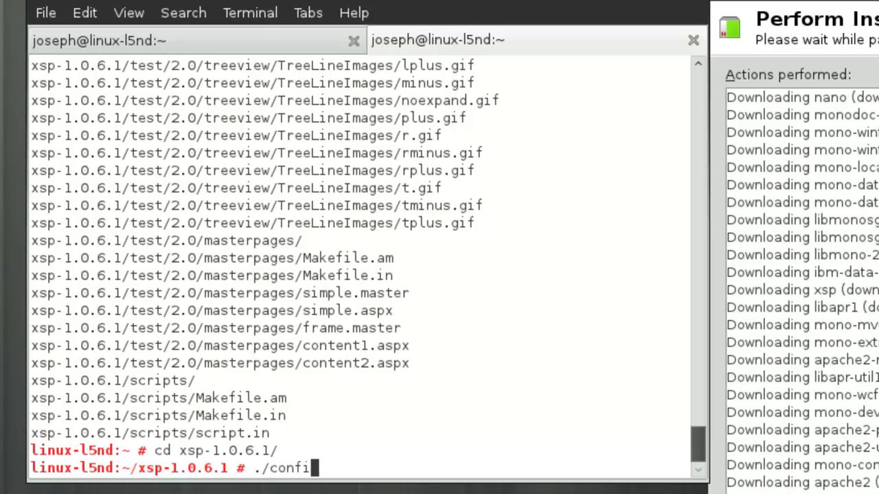
text(gure)
key(Return)
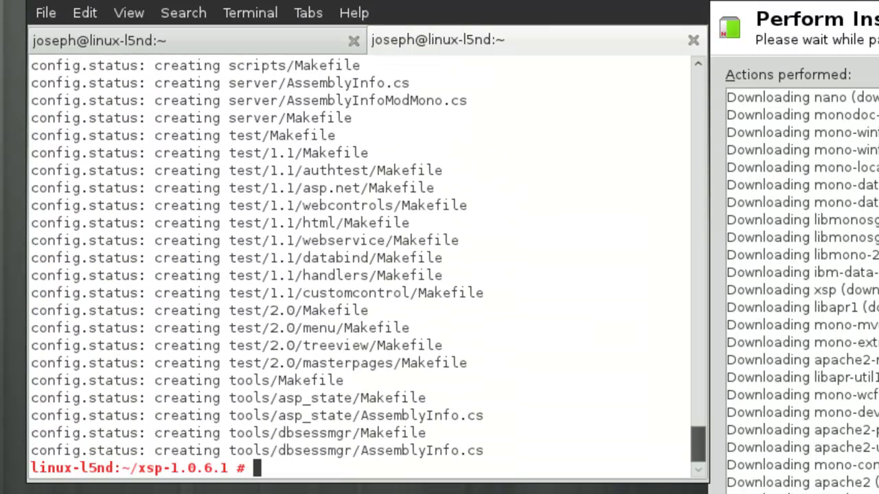
text(make instal)
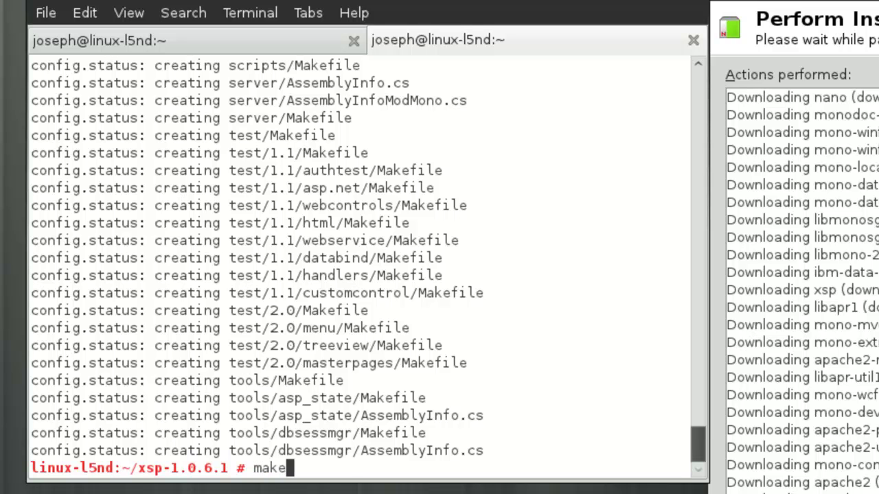
text(l)
key(Return)
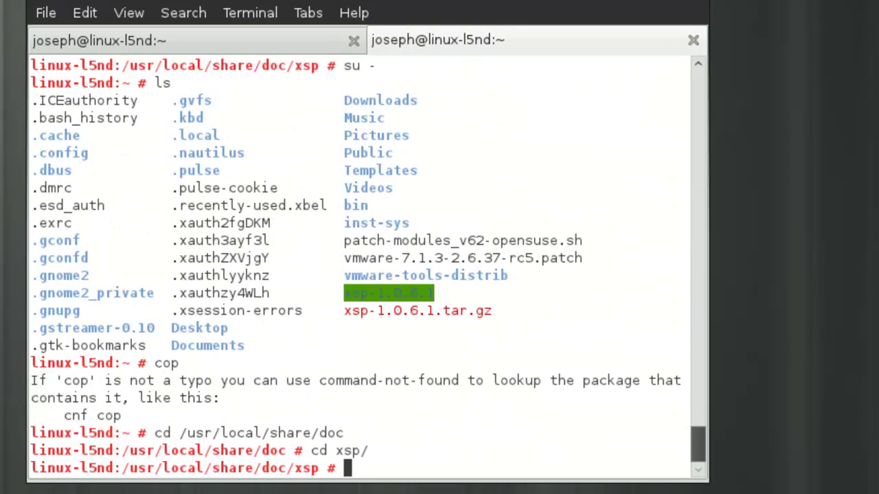
List the xsp docs folder and copy the test folder recursively into /srv/www/htdocs/
text(ls)
key(Return)
text(cp =)
key(BackSpace)
text(-R)
key(BackSpace)
key(BackSpace)
key(BackSpace)
key(BackSpace)
key(BackSpace)
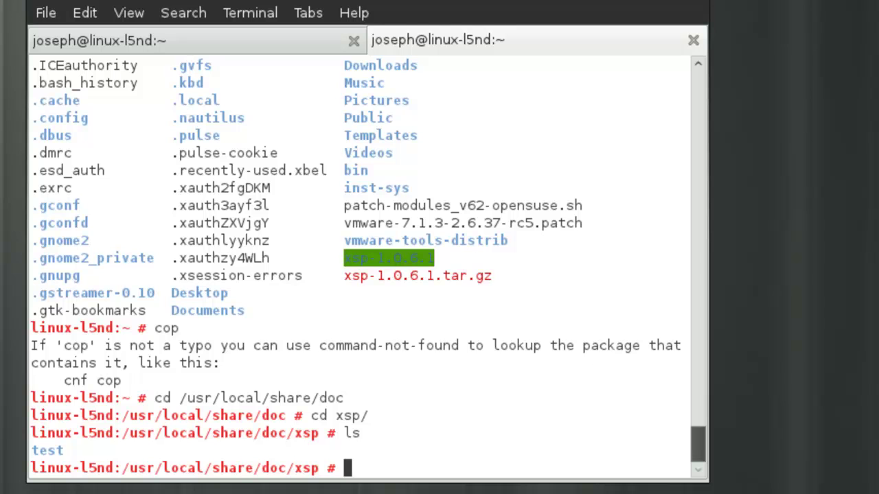
text(cp -R test /srv/www/htod)
key(BackSpace)
key(BackSpace)
text(docs/)
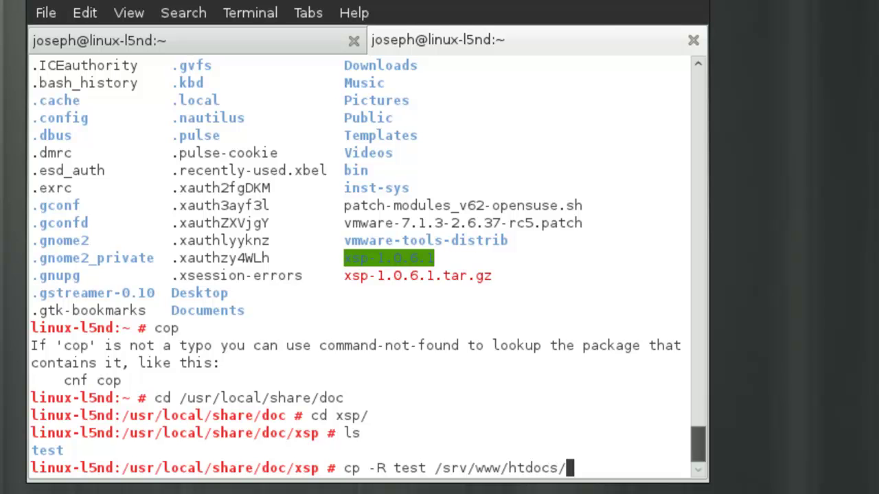
key(Return)
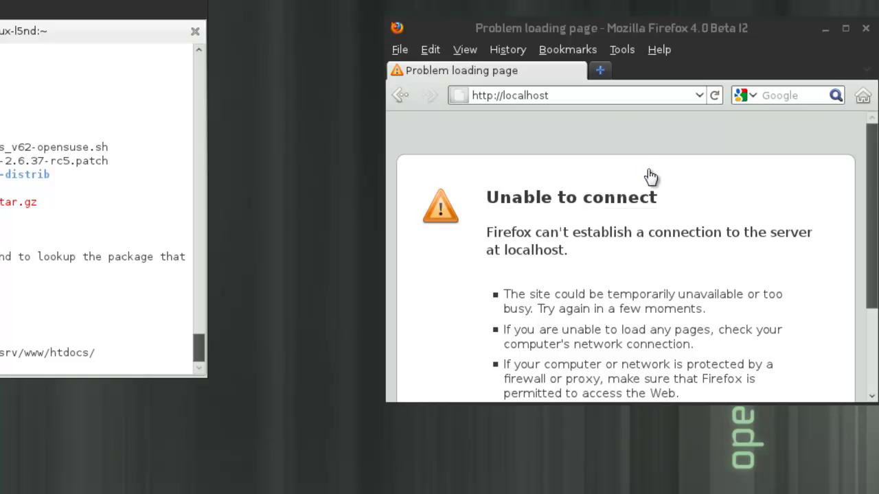
Load the go-mono.com config-mod-mono generator in a new tab and maximize Firefox
click(599, 70)
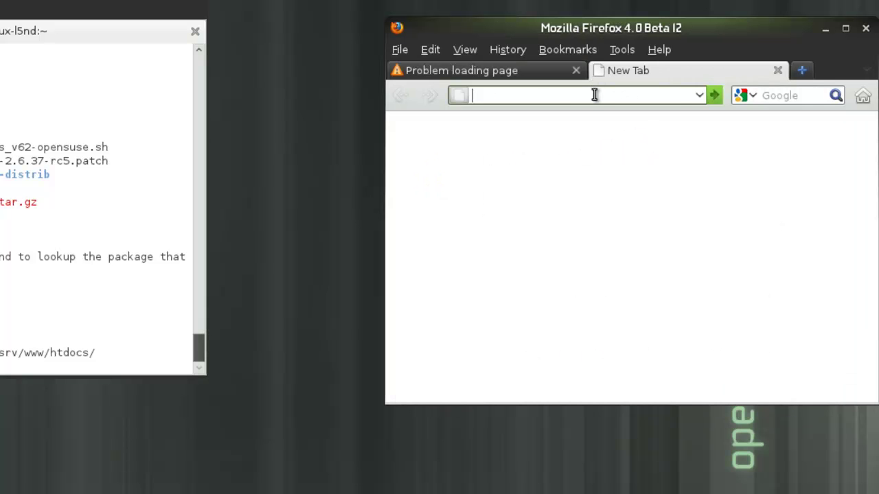
text(mono.com/config-mod-mono/Default.aspx)
key(Return)
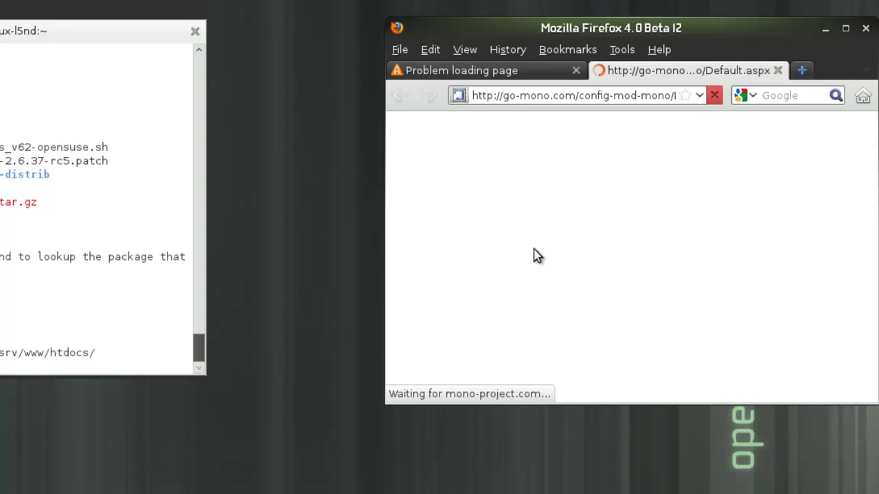
double_click(635, 34)
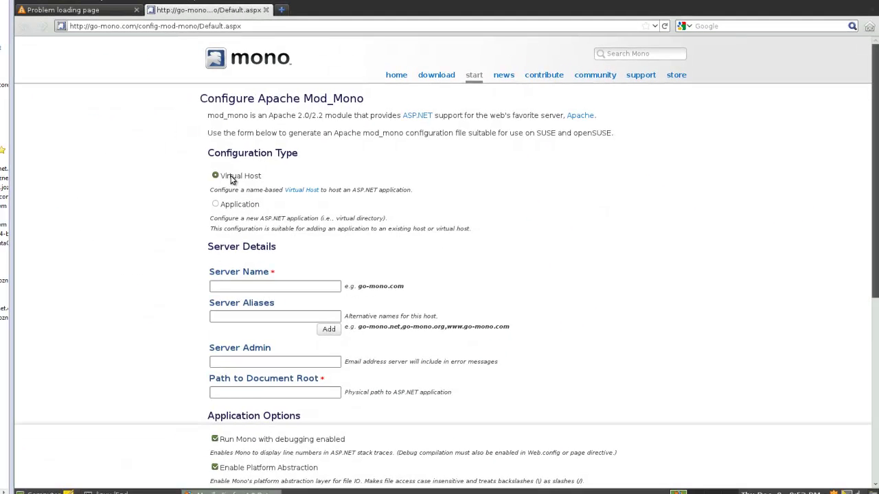
Enter localhost as Server Name and change the document root to /srv/www/htdocs/test
click(228, 287)
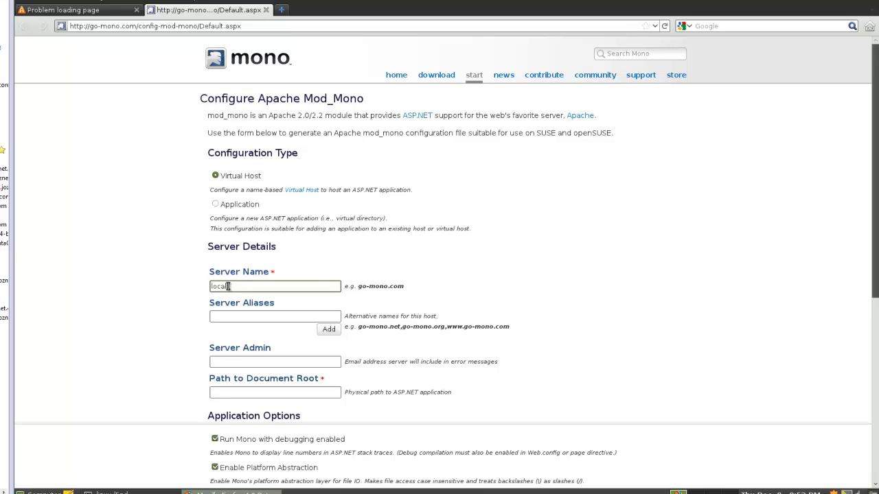
text(localhost)
click(242, 315)
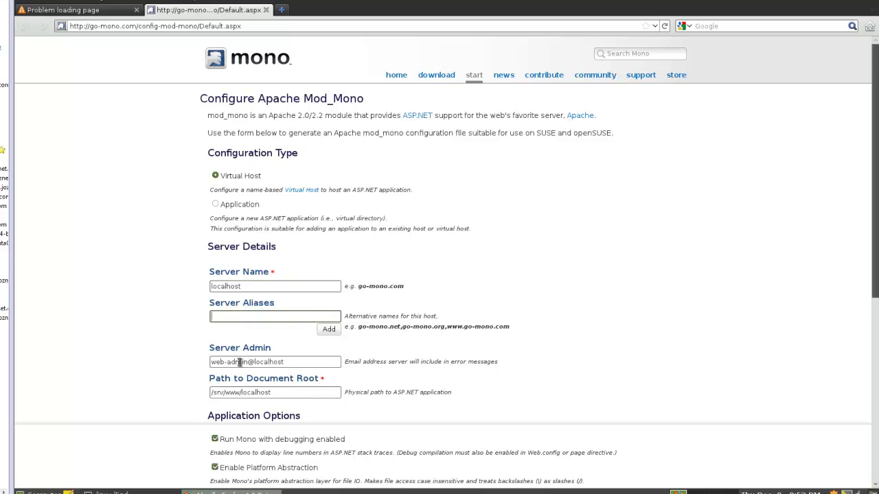
drag(242, 393, 383, 391)
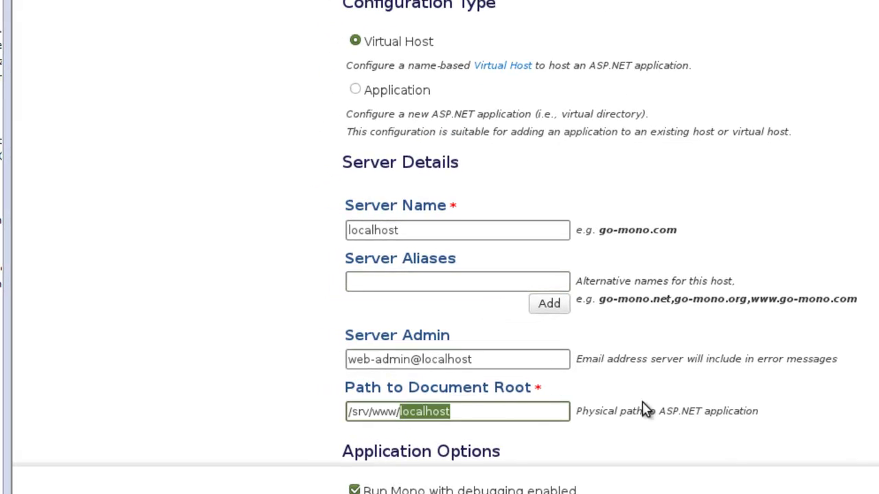
key(BackSpace)
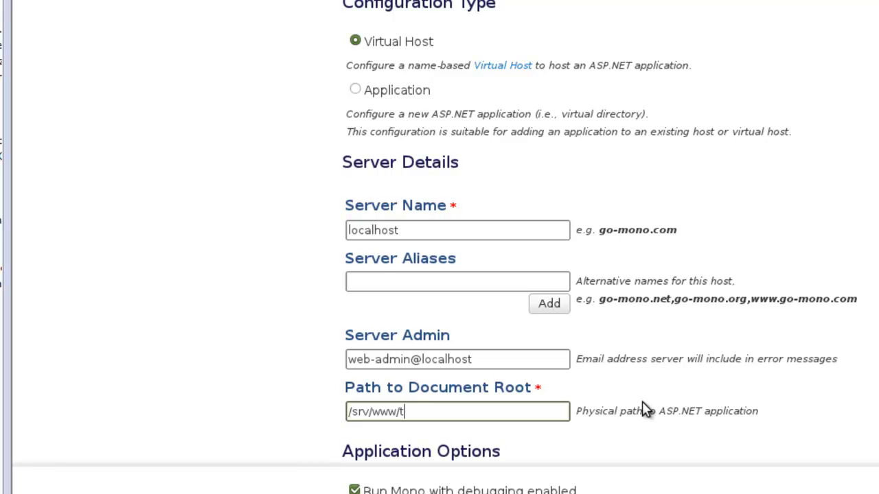
text(tdocs/test)
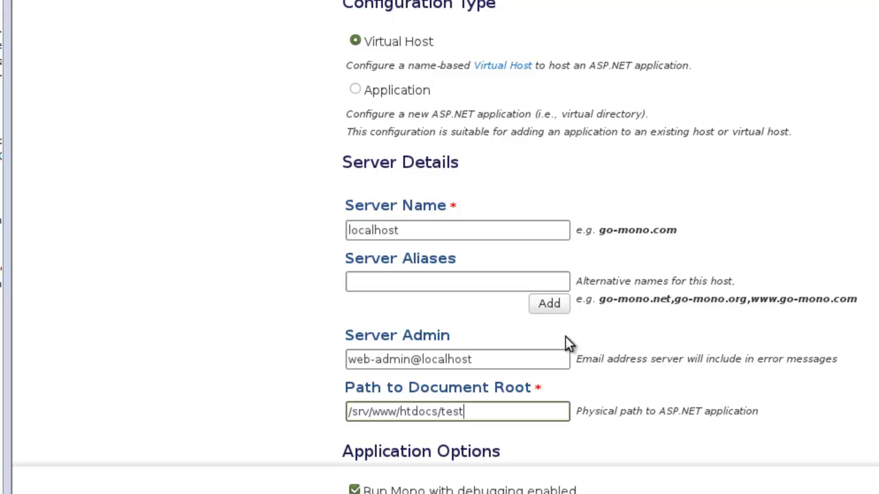
scroll(439, 247, down, 5)
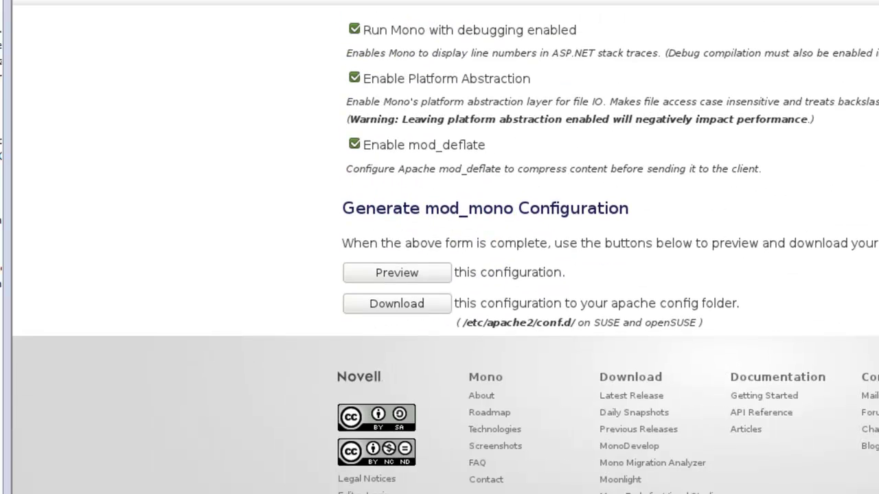
Preview the localhost VirtualHost configuration, copy all of it, and return to the terminal
click(422, 275)
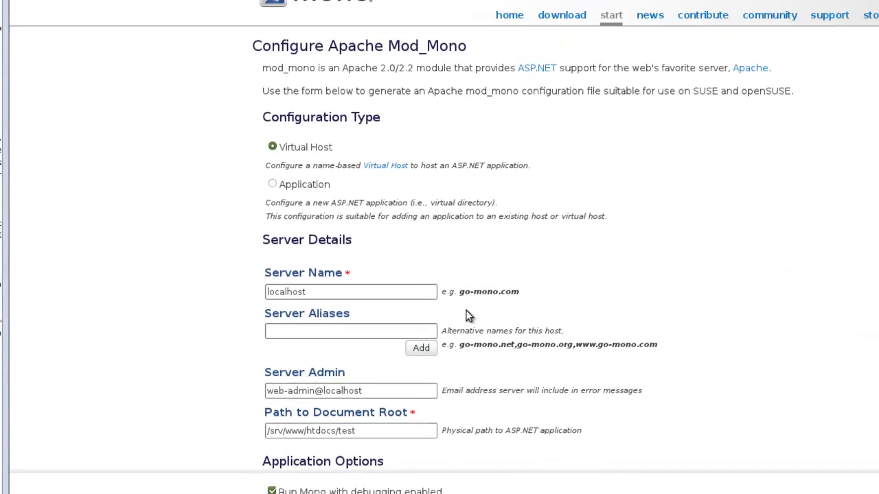
scroll(439, 248, down, 10)
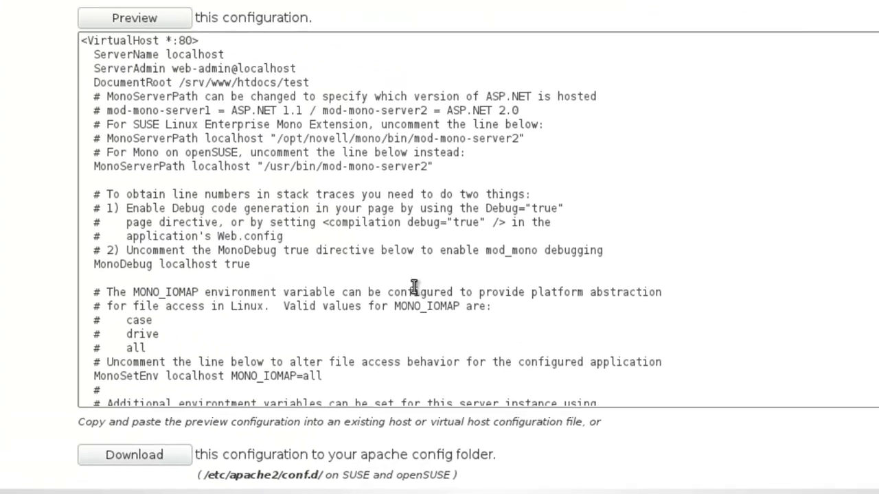
scroll(516, 217, down, 6)
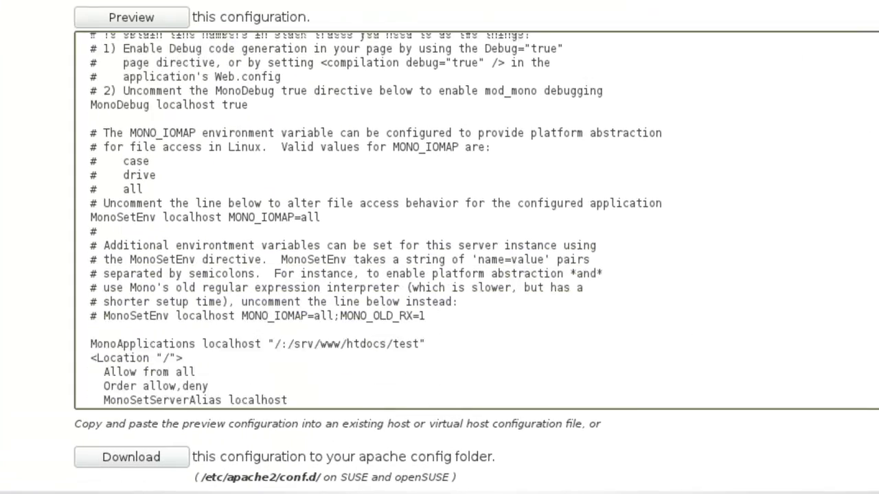
key(ctrl+a)
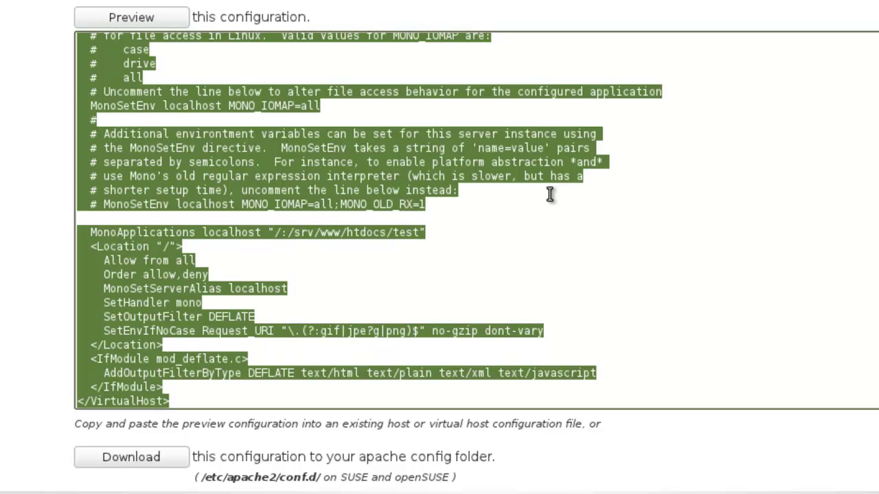
right_click(382, 176)
click(426, 242)
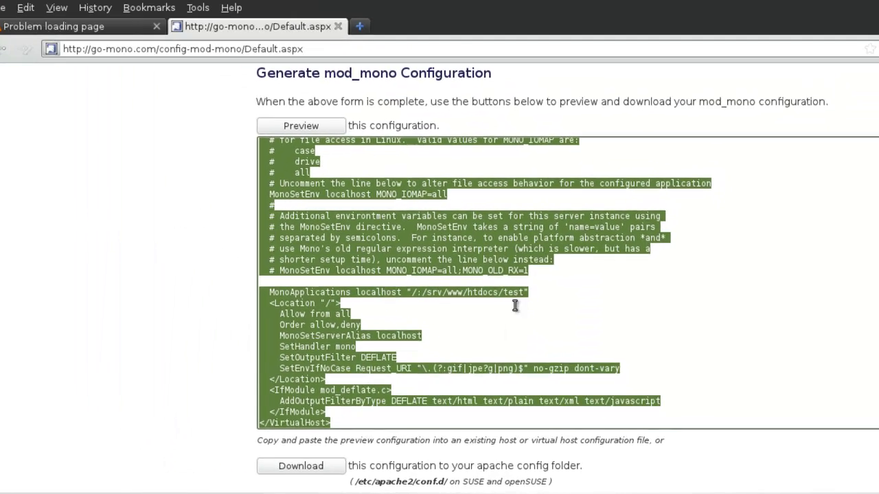
key(alt+Tab)
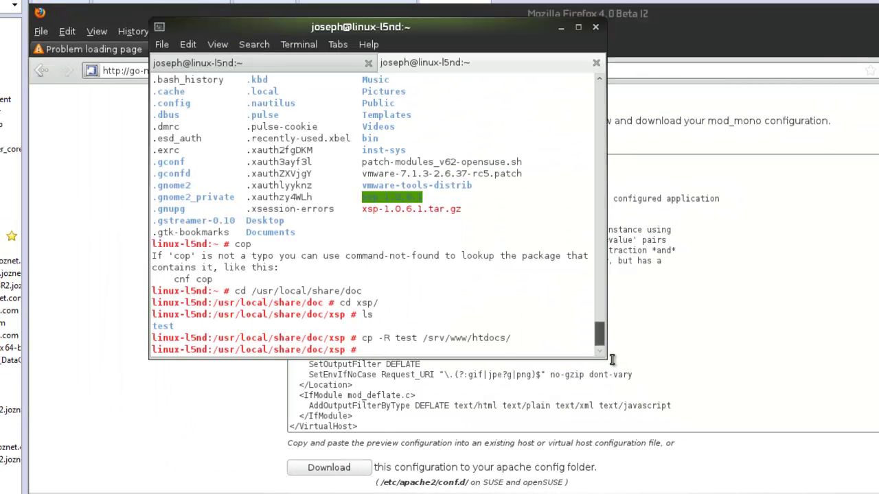
Maximize the terminal and open a new /etc/apache2/conf.d/mod_mono_1.conf in nano
click(578, 26)
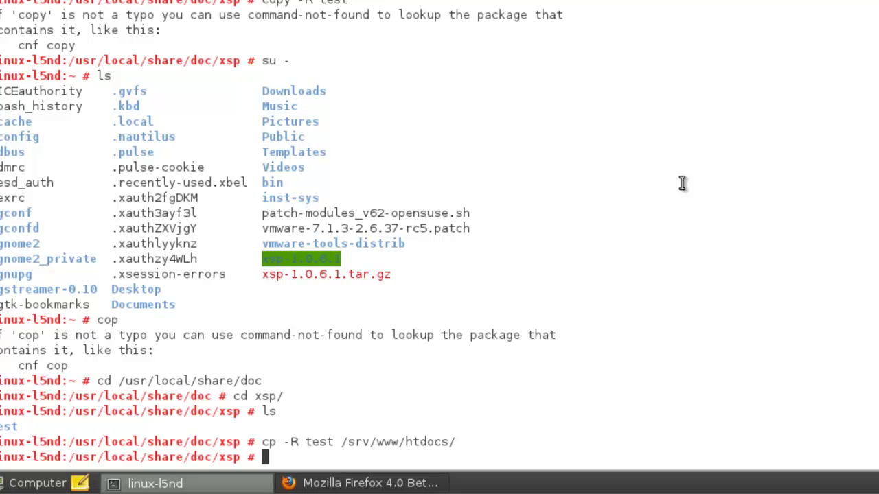
text(nano /etc)
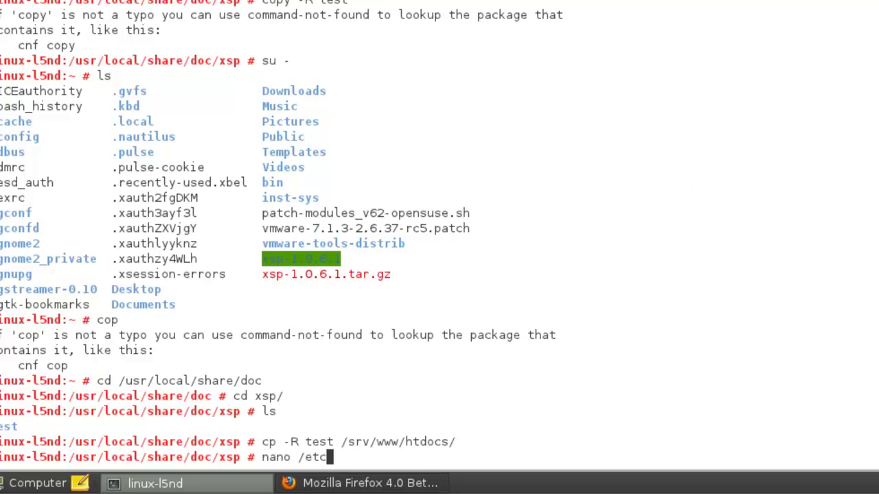
text(/apache2/con)
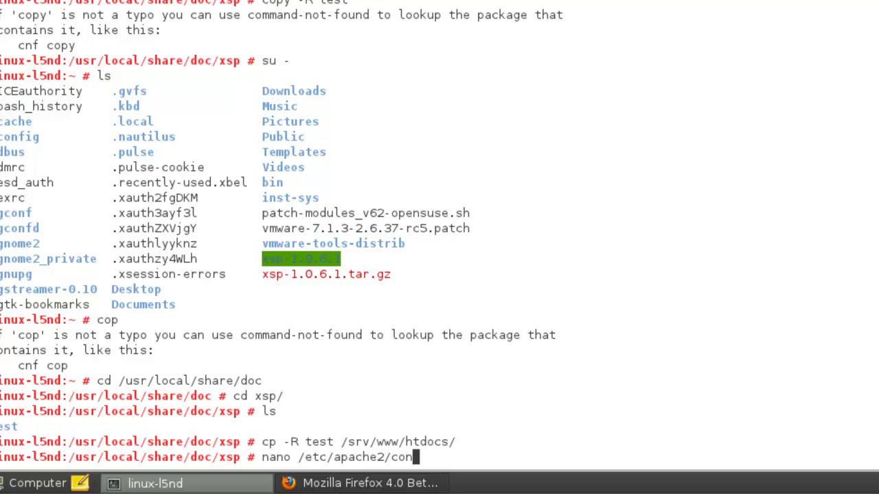
text(f.d/mod_mono_))
key(BackSpace)
text(conf.)
key(BackSpace)
key(BackSpace)
key(BackSpace)
key(BackSpace)
key(BackSpace)
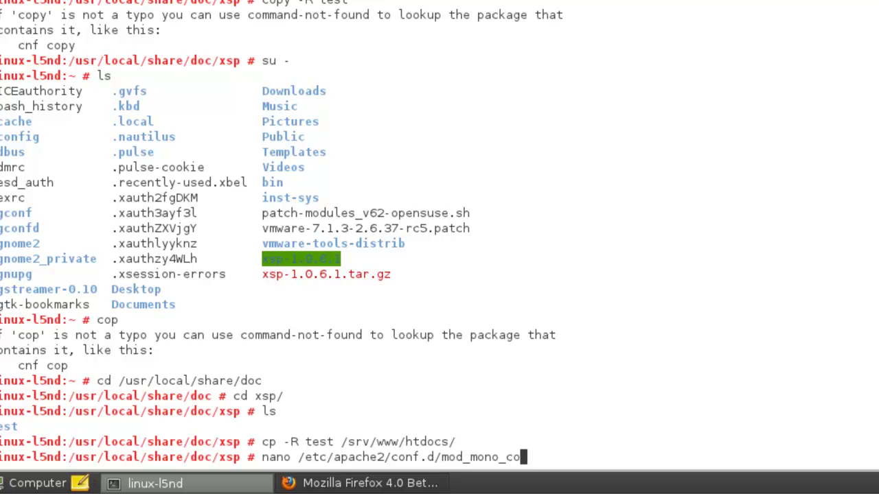
text(1.conf)
key(Return)
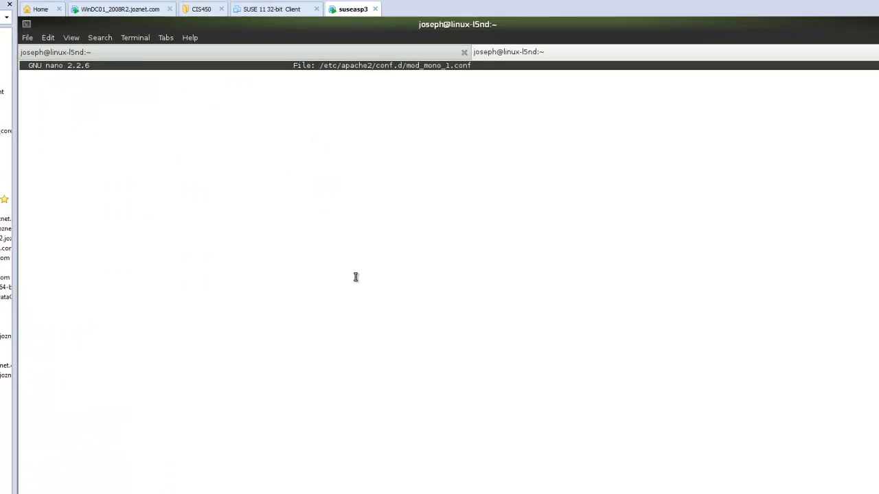
Paste the copied VirtualHost configuration into mod_mono_1.conf, save it, and exit nano
right_click(261, 218)
click(282, 279)
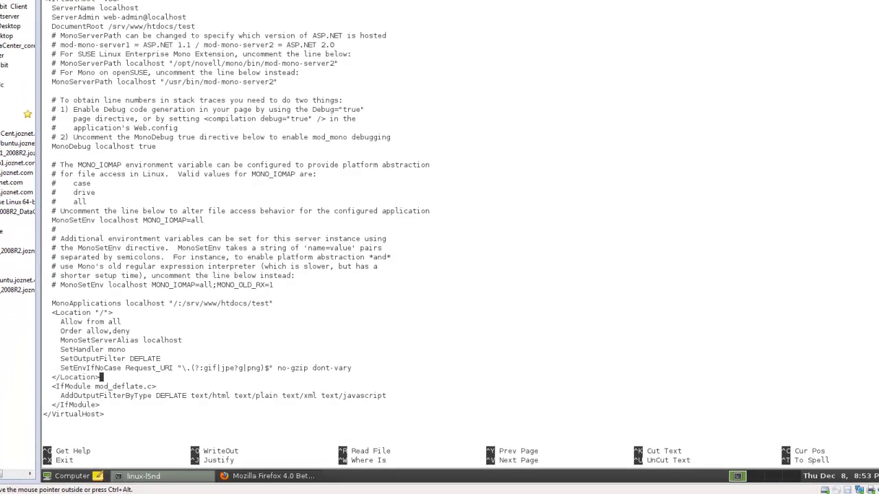
key(Up)
key(Up)
key(Up)
key(Up)
key(Up)
key(Up)
key(Up)
key(Up)
key(Up)
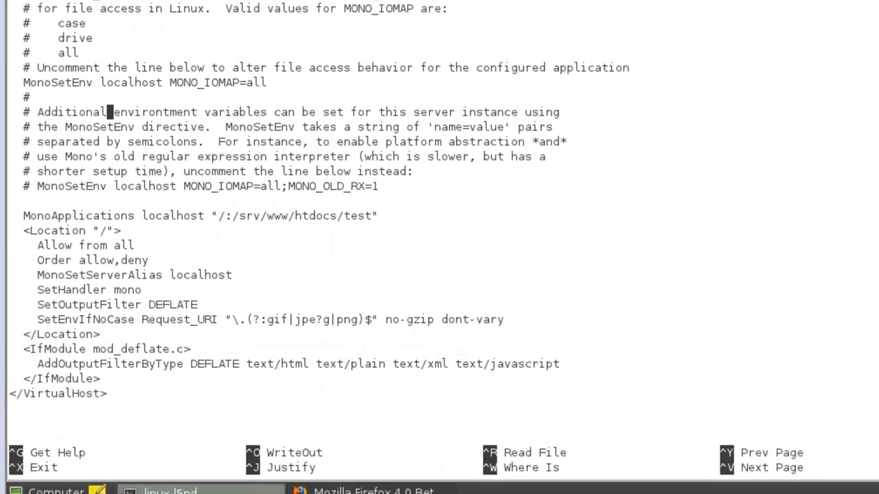
key(ctrl+x)
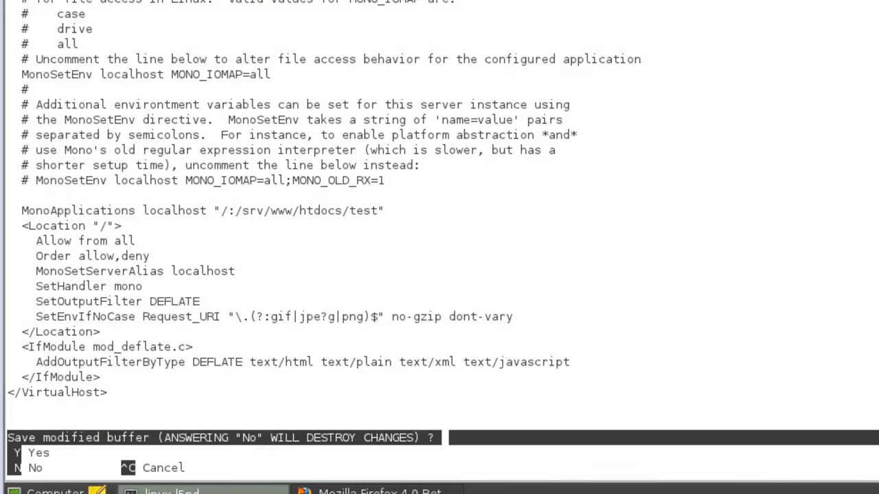
key(y)
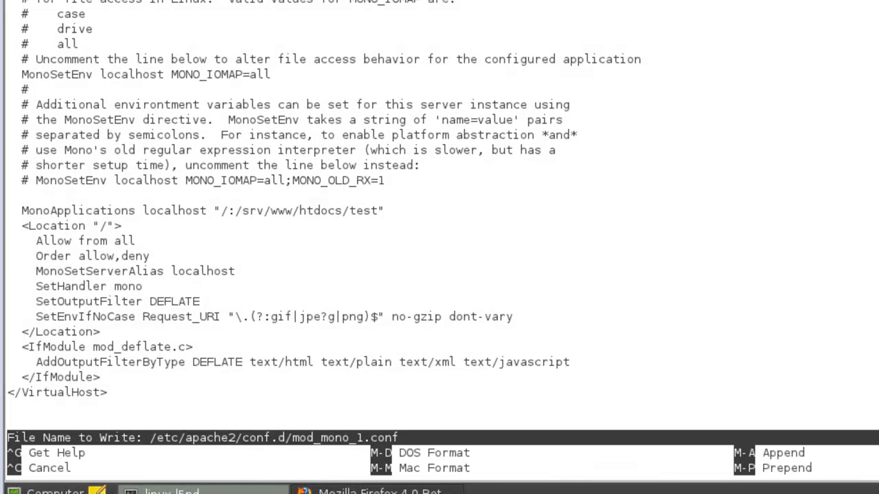
key(Return)
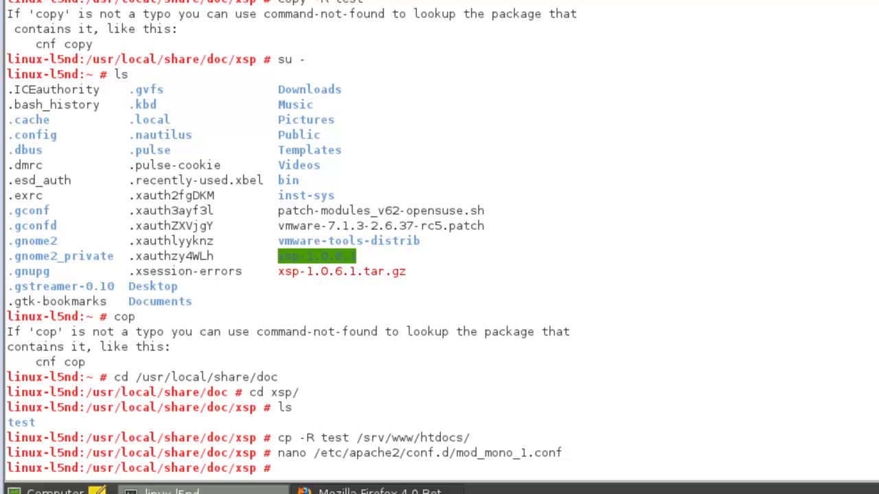
Restart apache2 until it reports Syntax OK, then restart xsp2 with service commands
text(service a)
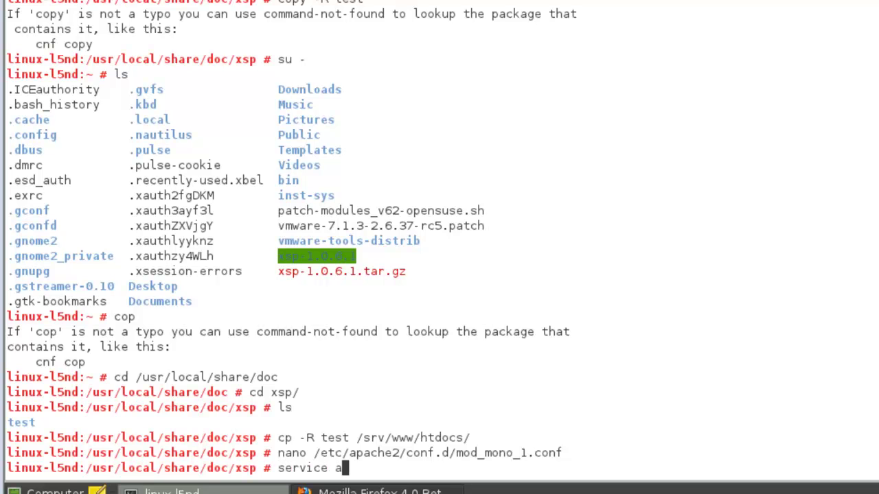
text(pache2 ers)
key(BackSpace)
key(BackSpace)
key(BackSpace)
text(restart)
key(Return)
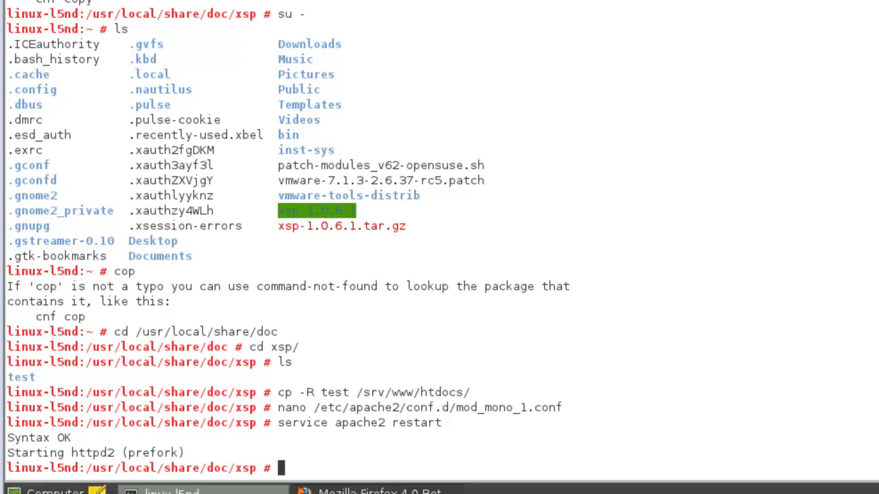
text(service )
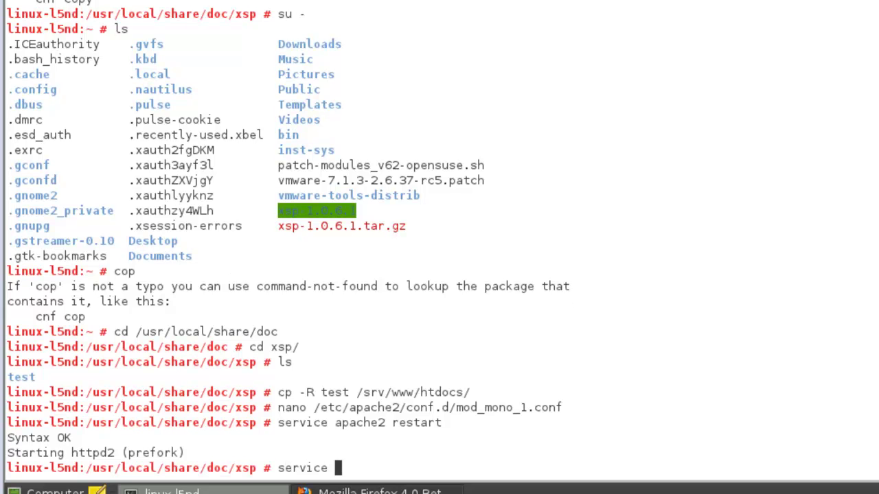
text(xsp2 rest)
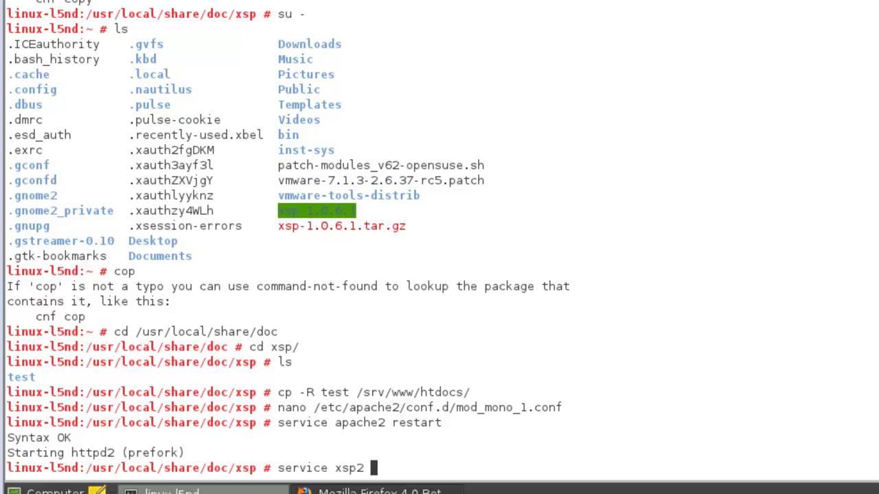
text(art)
key(Return)
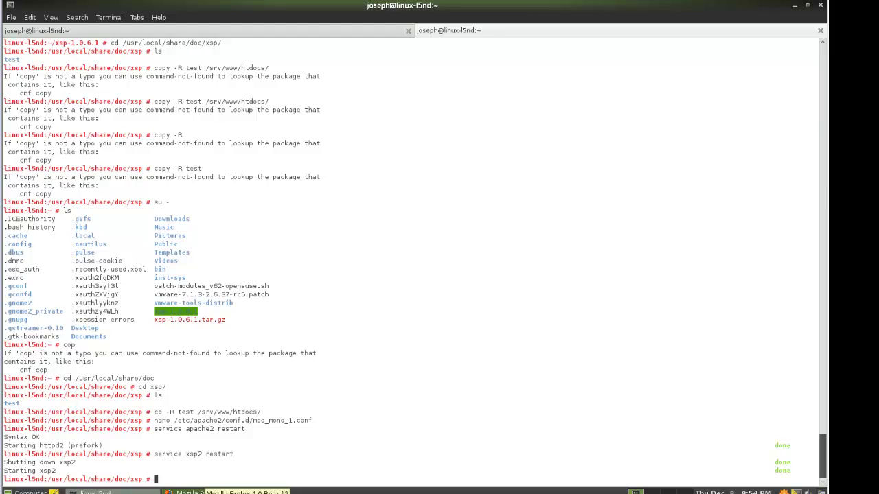
In the mod_mono config page, highlight the DocumentRoot path /srv/www/htdocs/test
click(209, 491)
click(440, 184)
drag(638, 235, 627, 140)
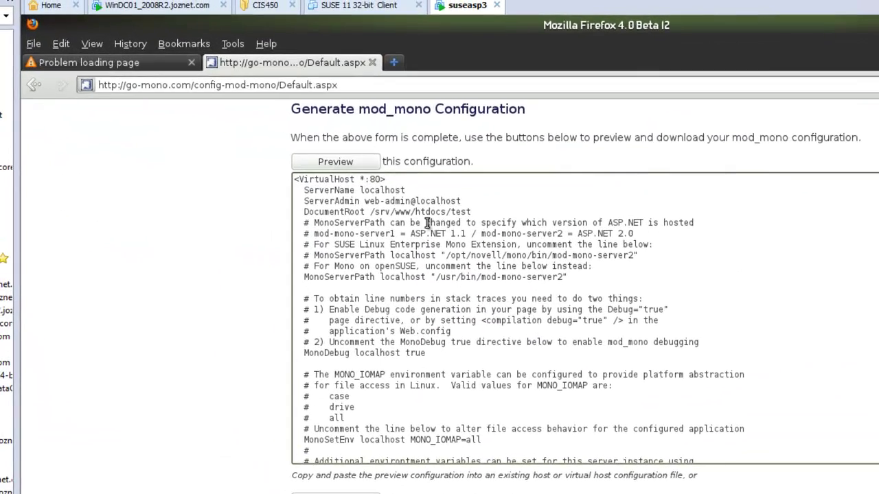
double_click(291, 166)
drag(370, 212, 453, 211)
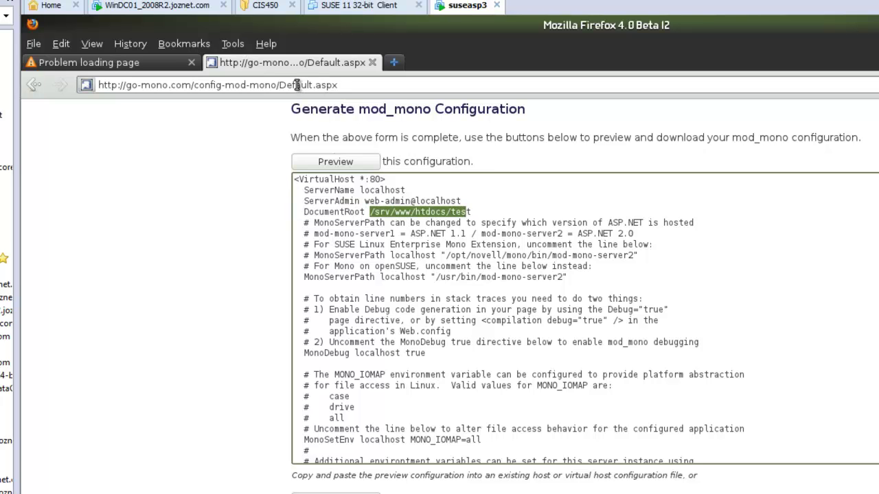
click(134, 68)
click(169, 85)
key(Return)
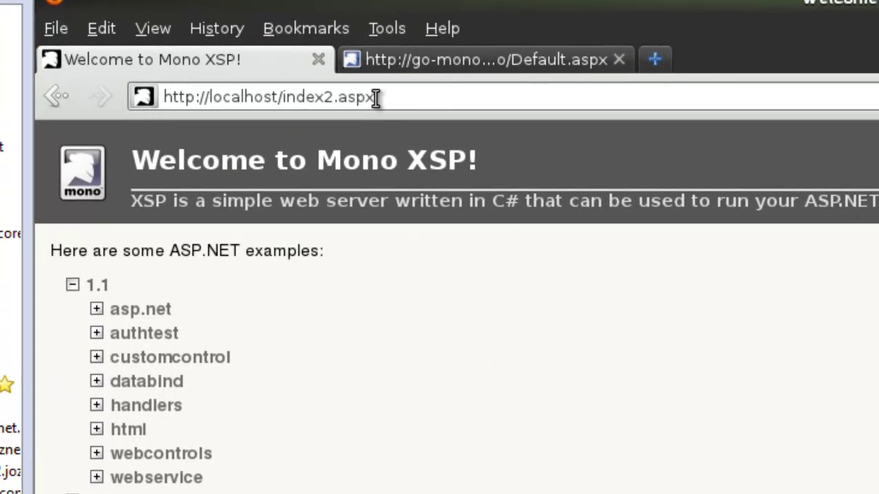
Expand the asp.net and authtest groups, try login.aspx, and return to the index
click(96, 309)
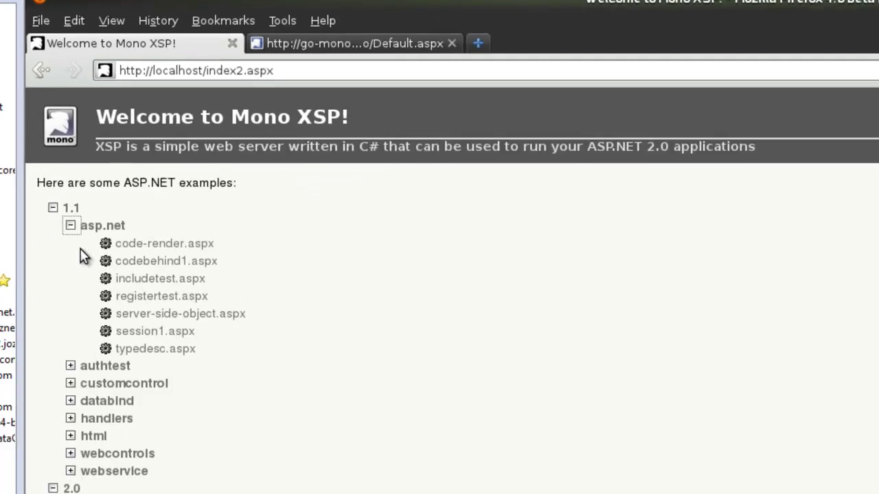
click(96, 493)
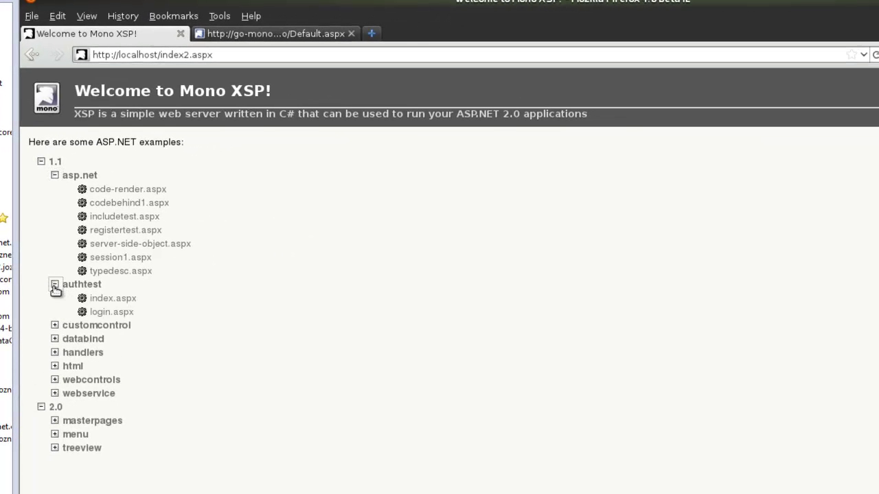
click(108, 313)
click(31, 54)
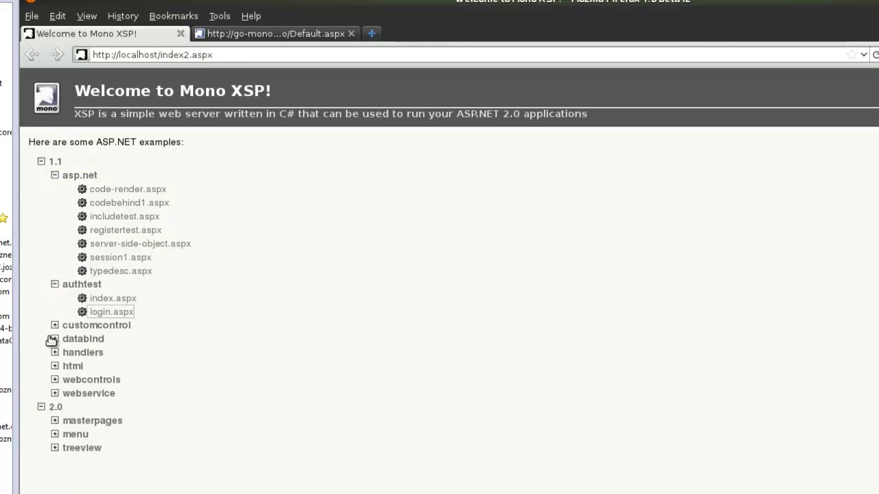
Open the databind-arraylist.aspx sample, choose Two in its list, then return to the index
click(55, 339)
click(109, 356)
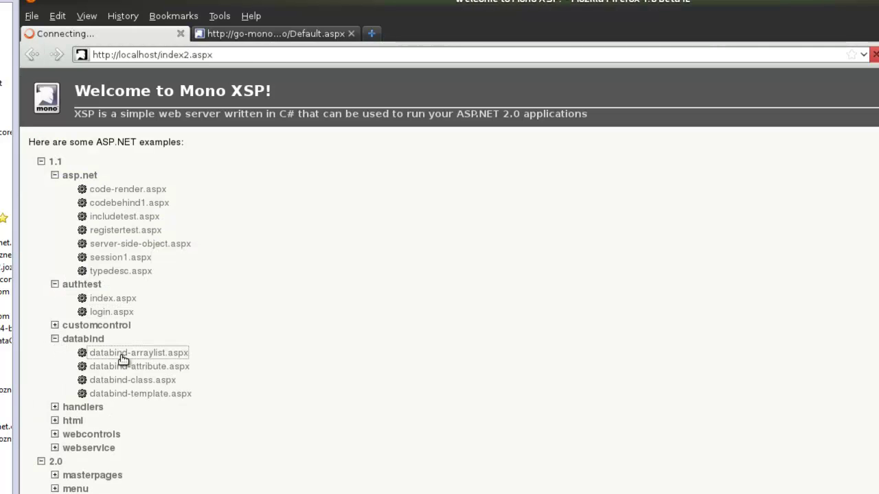
click(57, 110)
click(51, 141)
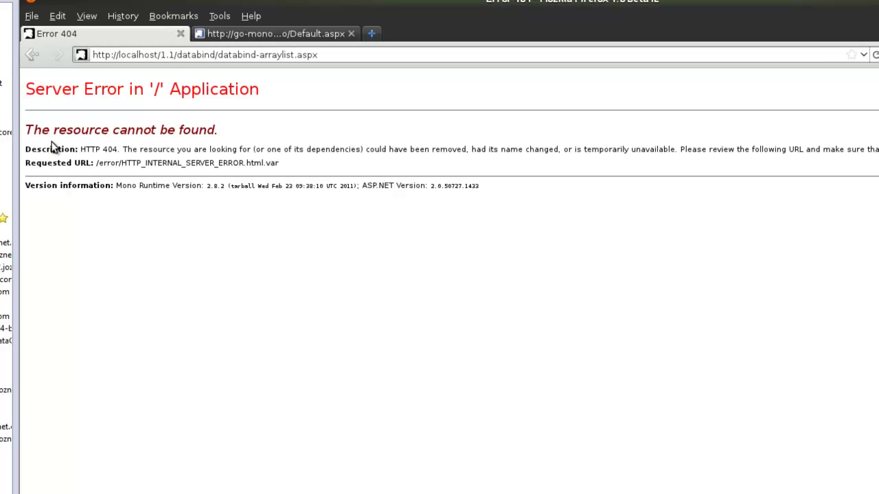
click(33, 54)
click(31, 54)
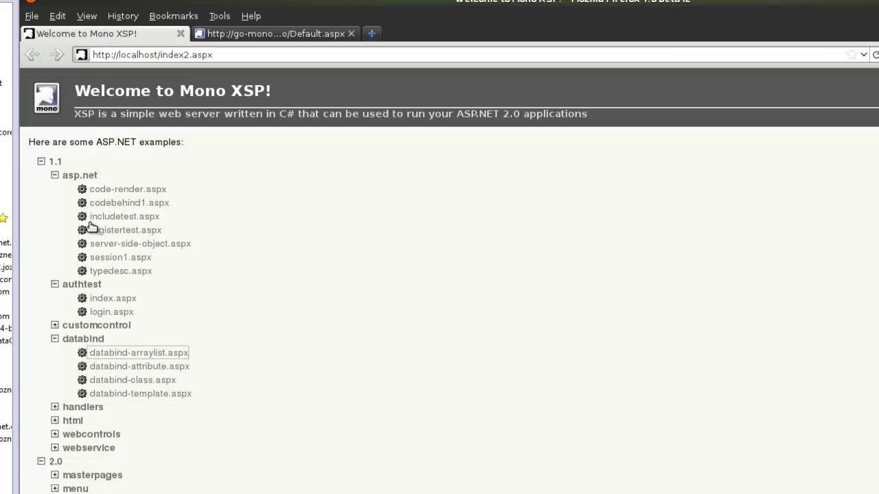
Expand the handlers and html groups and open the button.aspx sample
click(77, 408)
click(81, 463)
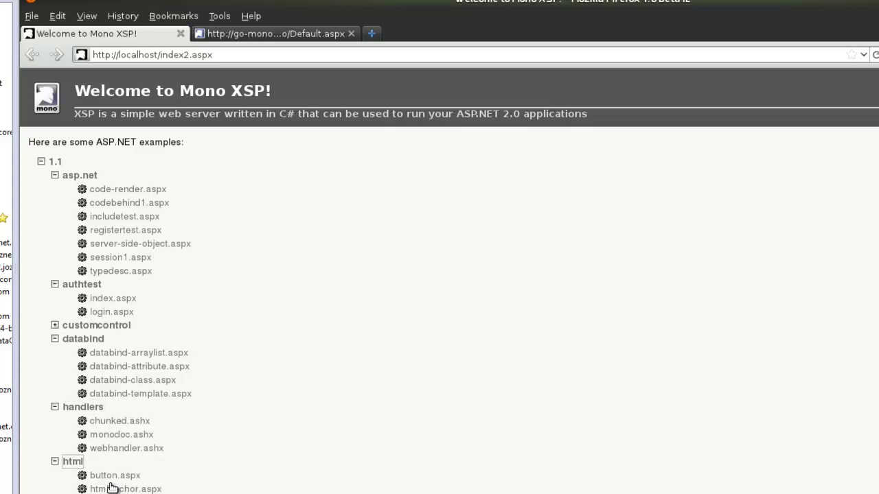
click(103, 476)
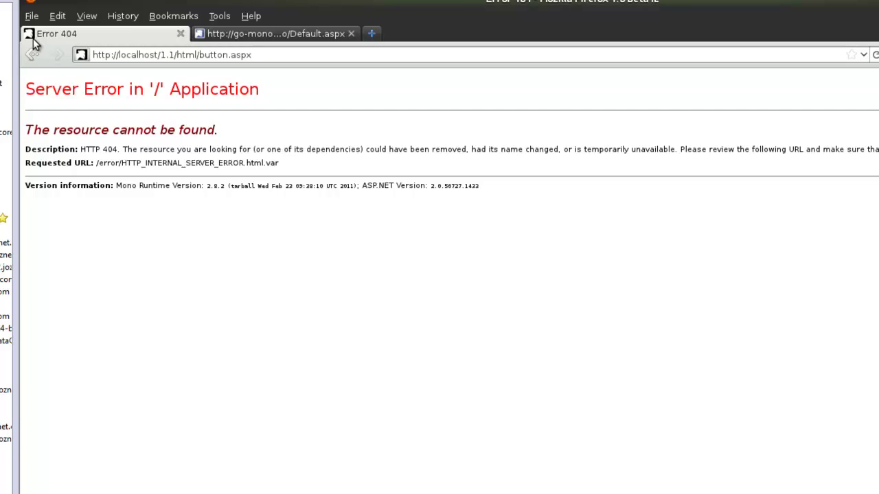